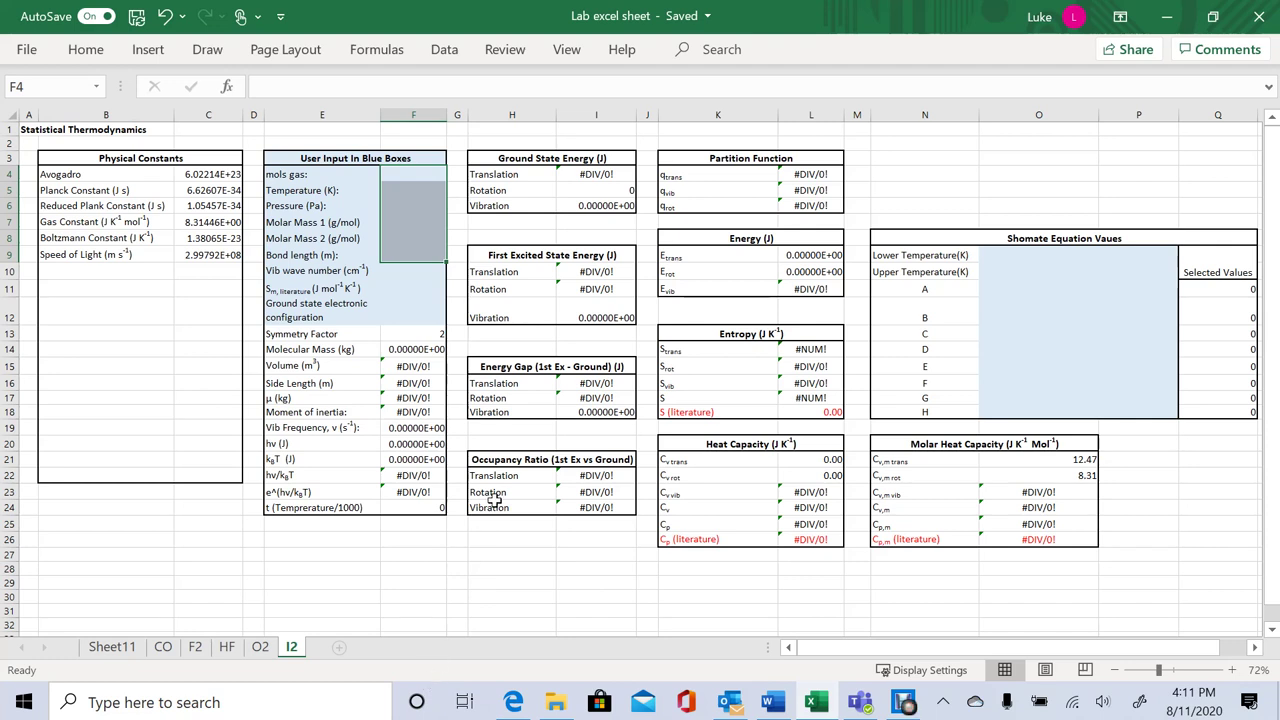
# Step: Review the blue gas input cells in column F and the Shomate coefficient input area
pyautogui.click(502, 557)
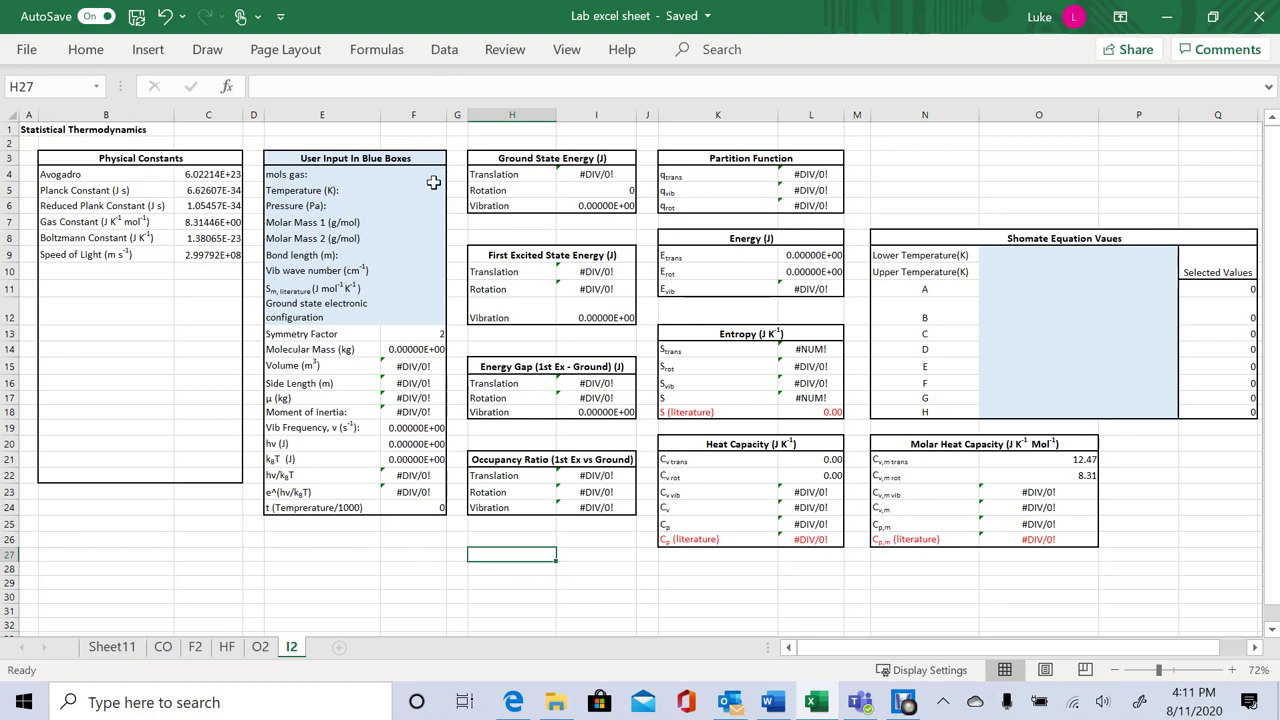
pyautogui.moveTo(432, 175); pyautogui.dragTo(403, 312)
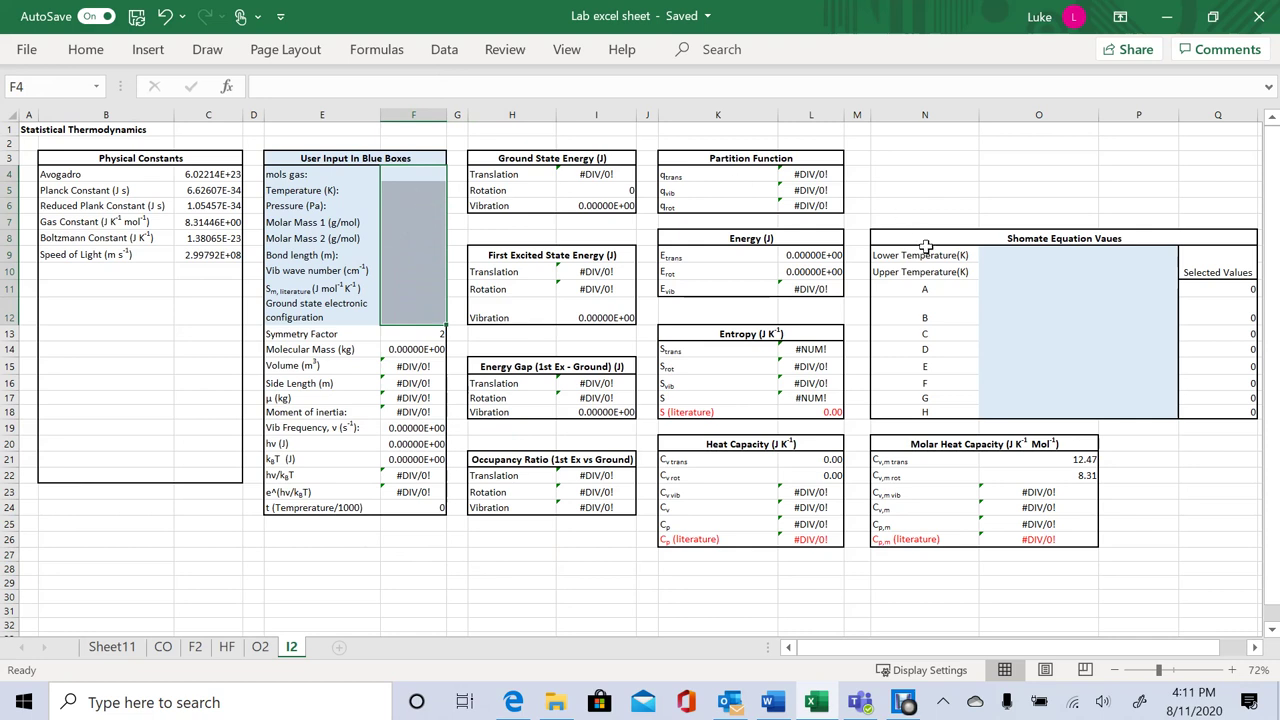
pyautogui.click(1006, 256)
pyautogui.moveTo(1006, 256); pyautogui.dragTo(1130, 415)
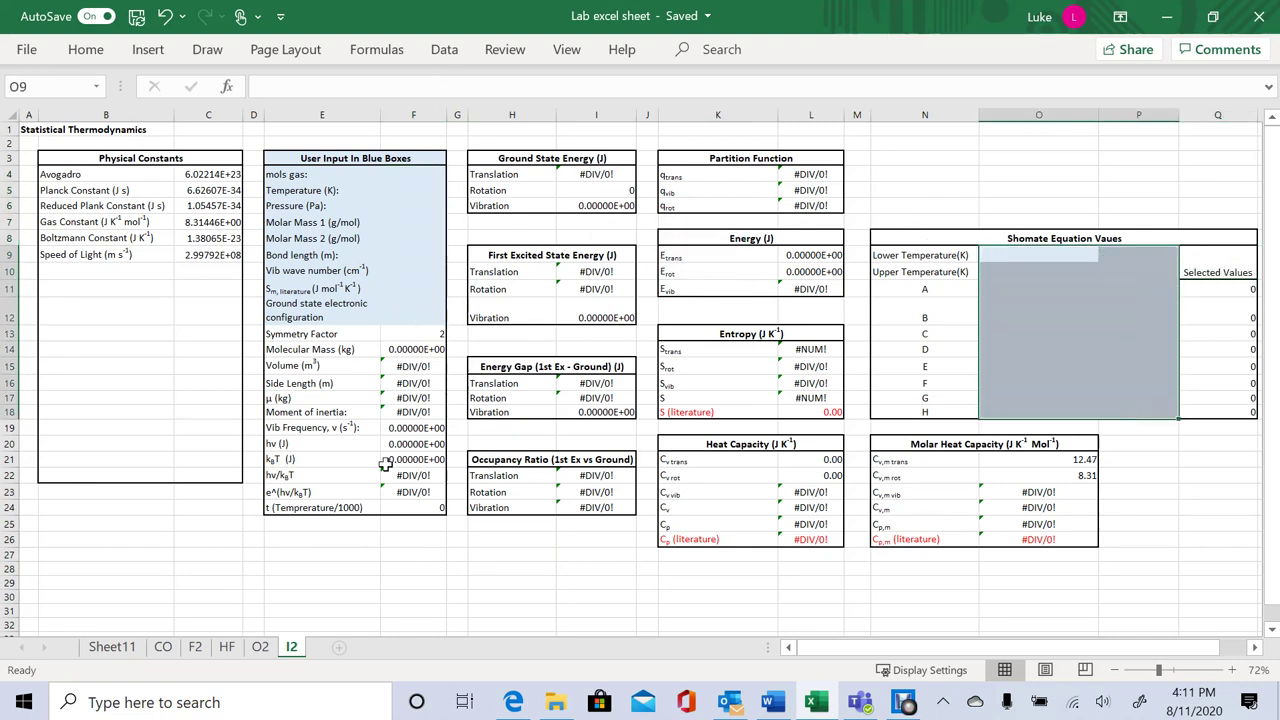
pyautogui.click(376, 546)
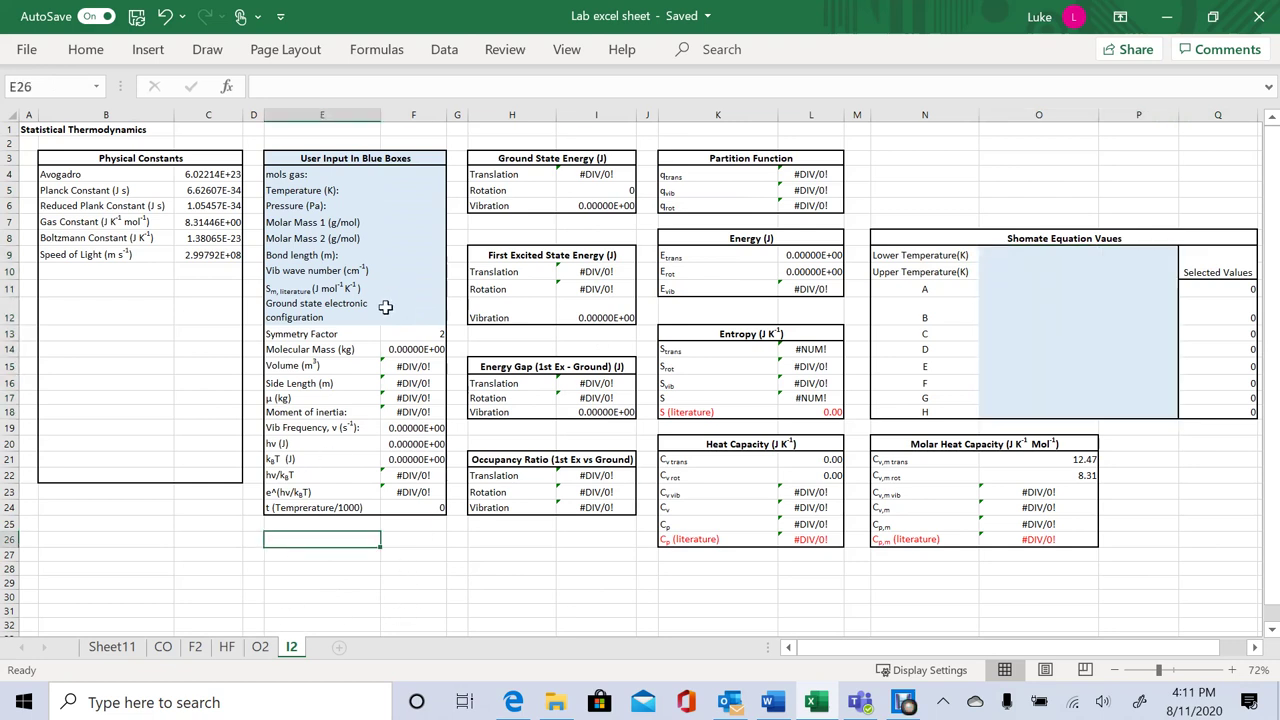
# Step: Enter 1 mol of gas, a temperature of 500 K and a pressure of 10000 Pa
pyautogui.click(424, 176)
pyautogui.write('1')
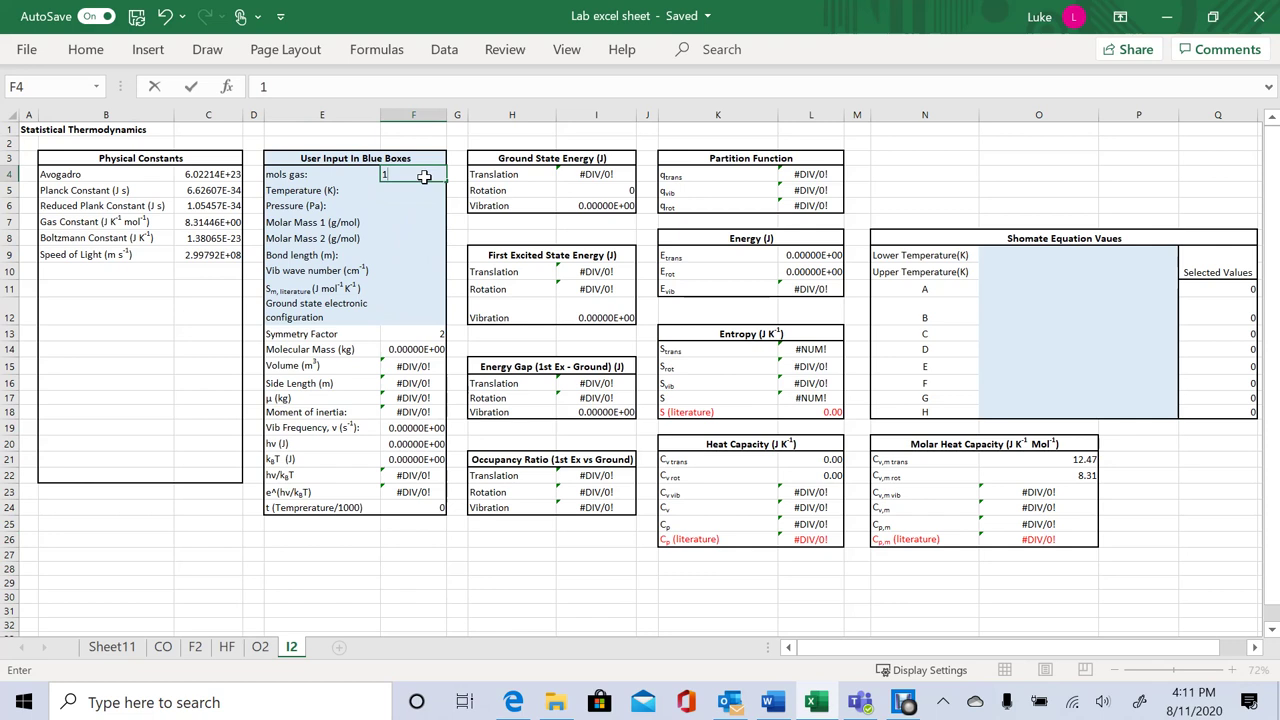
pyautogui.press('Return')
pyautogui.write('500')
pyautogui.press('Return')
pyautogui.write('1')
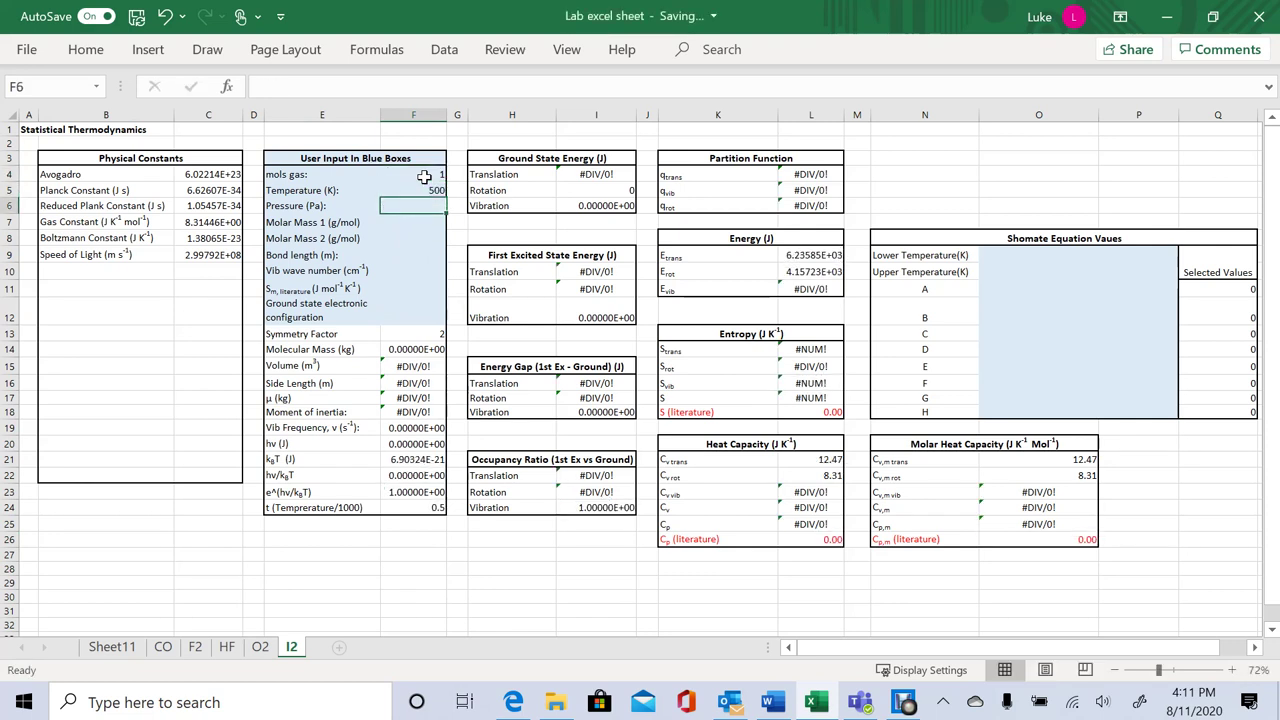
pyautogui.write('0000')
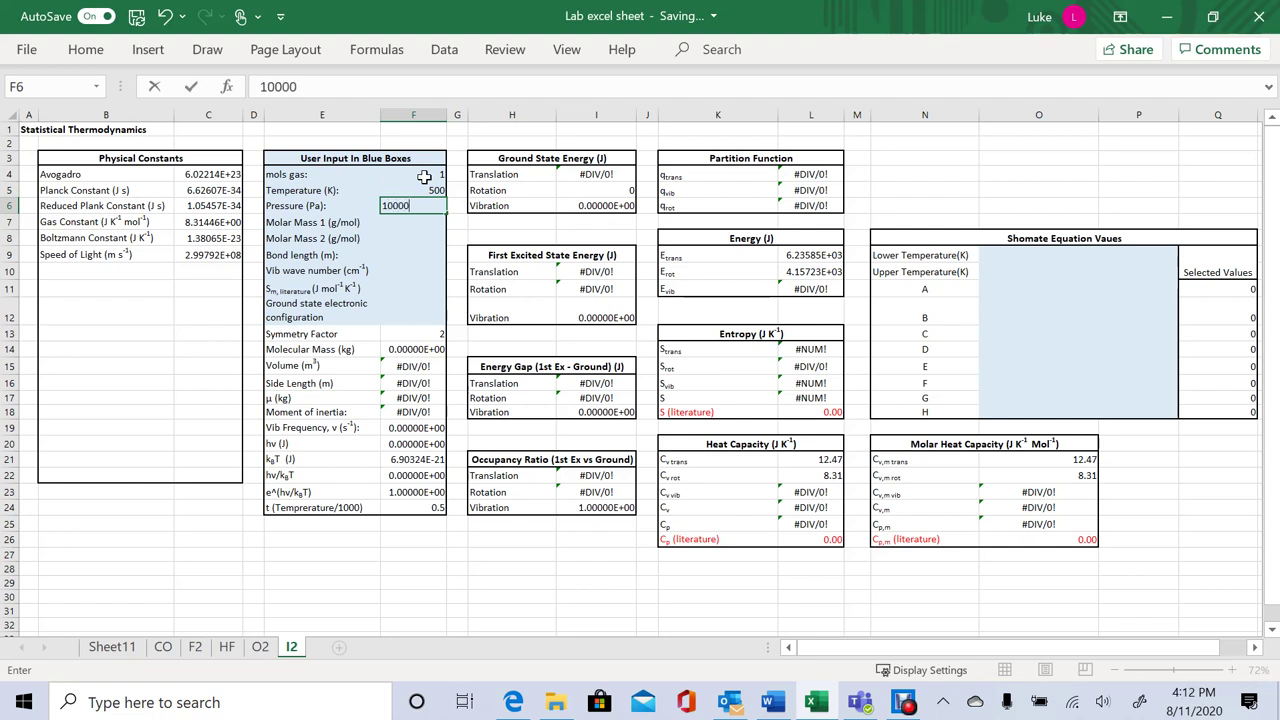
pyautogui.press('Return')
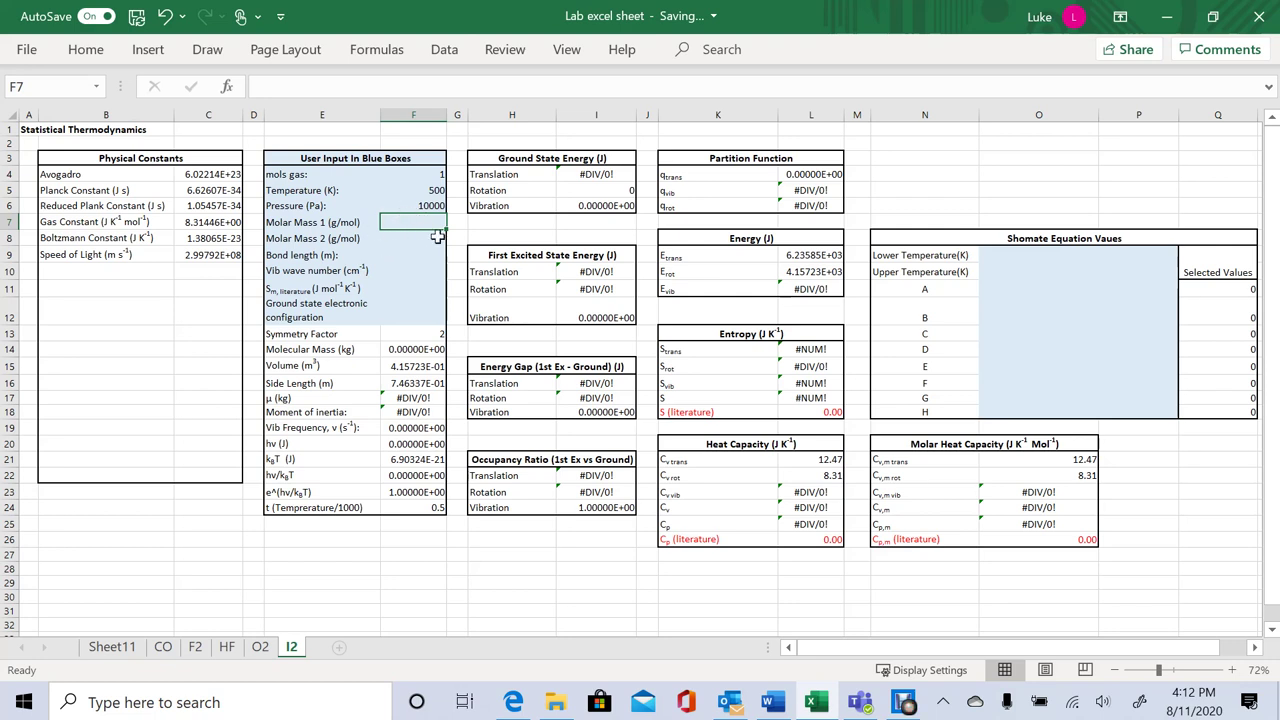
# Step: Set both molar masses to 100 g/mol
pyautogui.write('100')
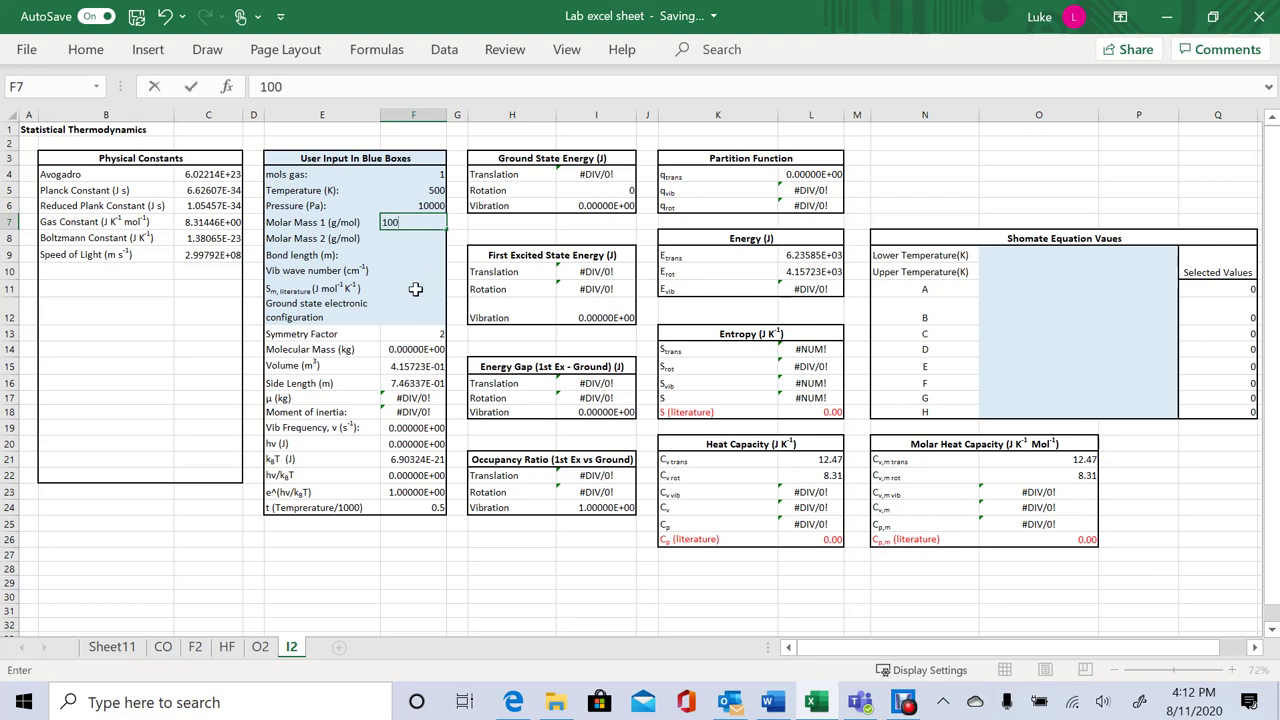
pyautogui.press('Return')
pyautogui.write('10')
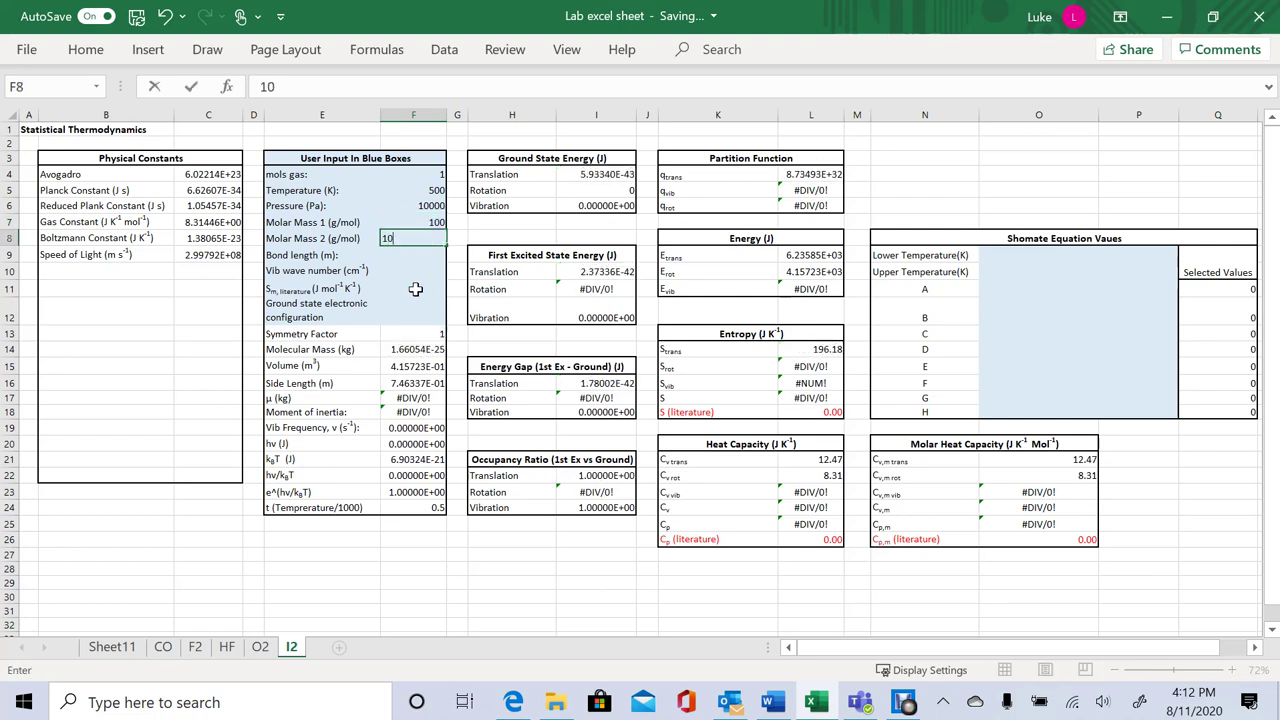
pyautogui.write('0')
pyautogui.press('Return')
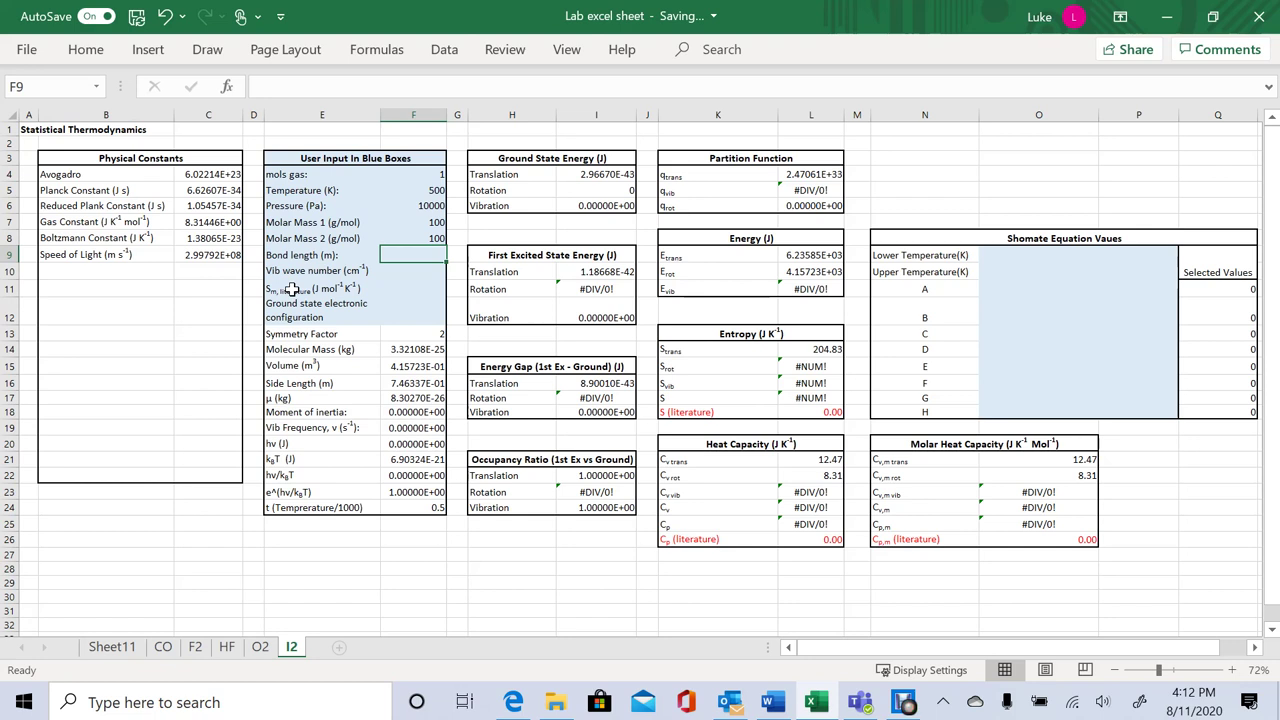
# Step: Enter a bond length of =1E-10 m, then begin the wave number =400
pyautogui.write('10')
pyautogui.press('BackSpace')
pyautogui.press('BackSpace')
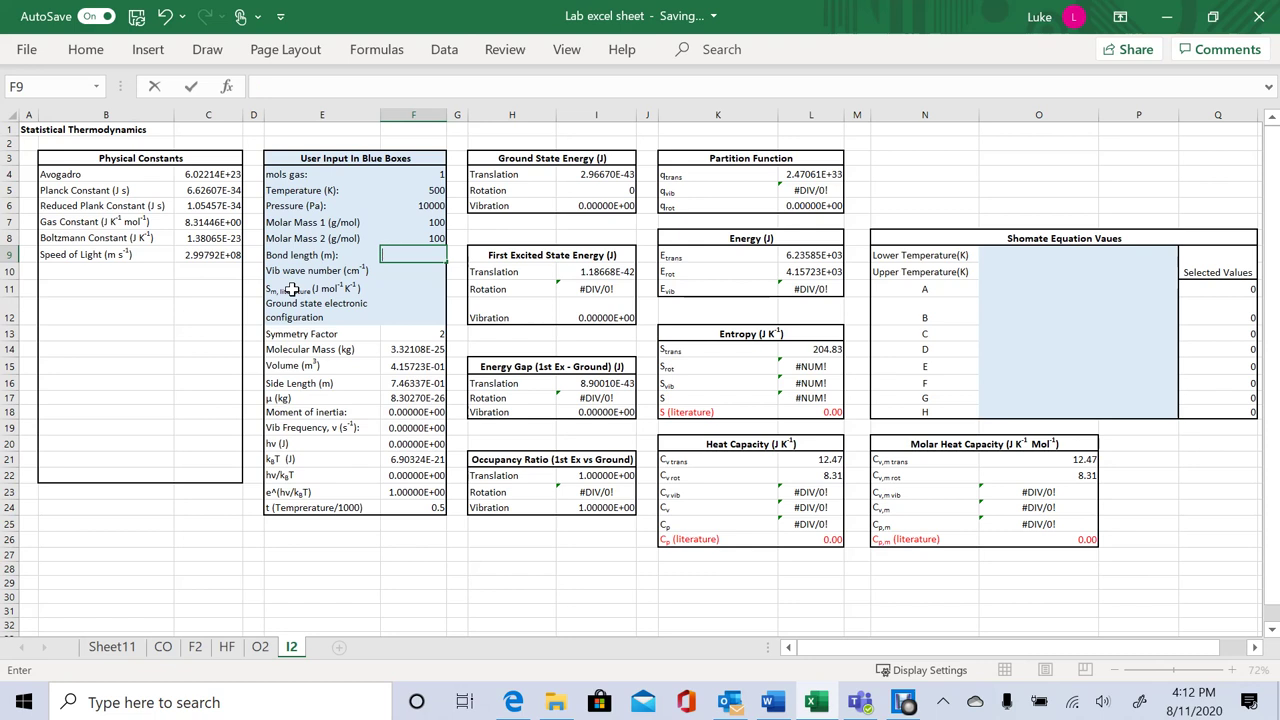
pyautogui.write('=1E-10')
pyautogui.press('Return')
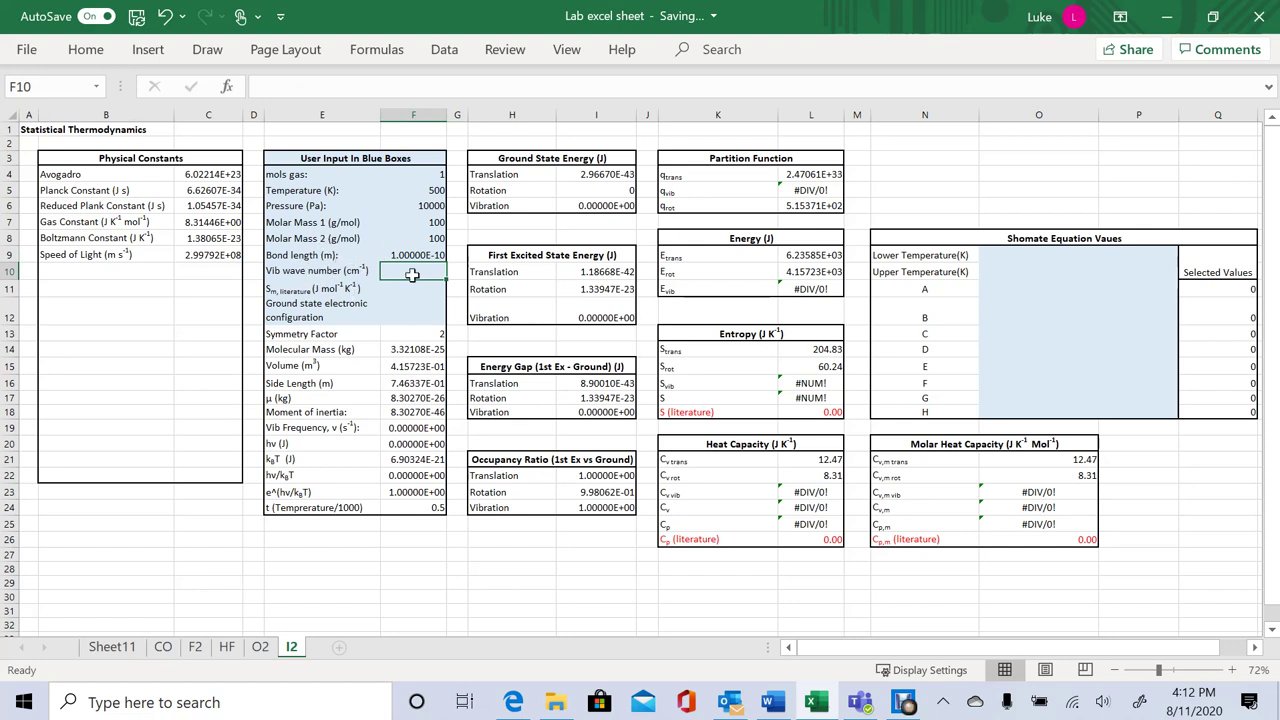
pyautogui.write('=')
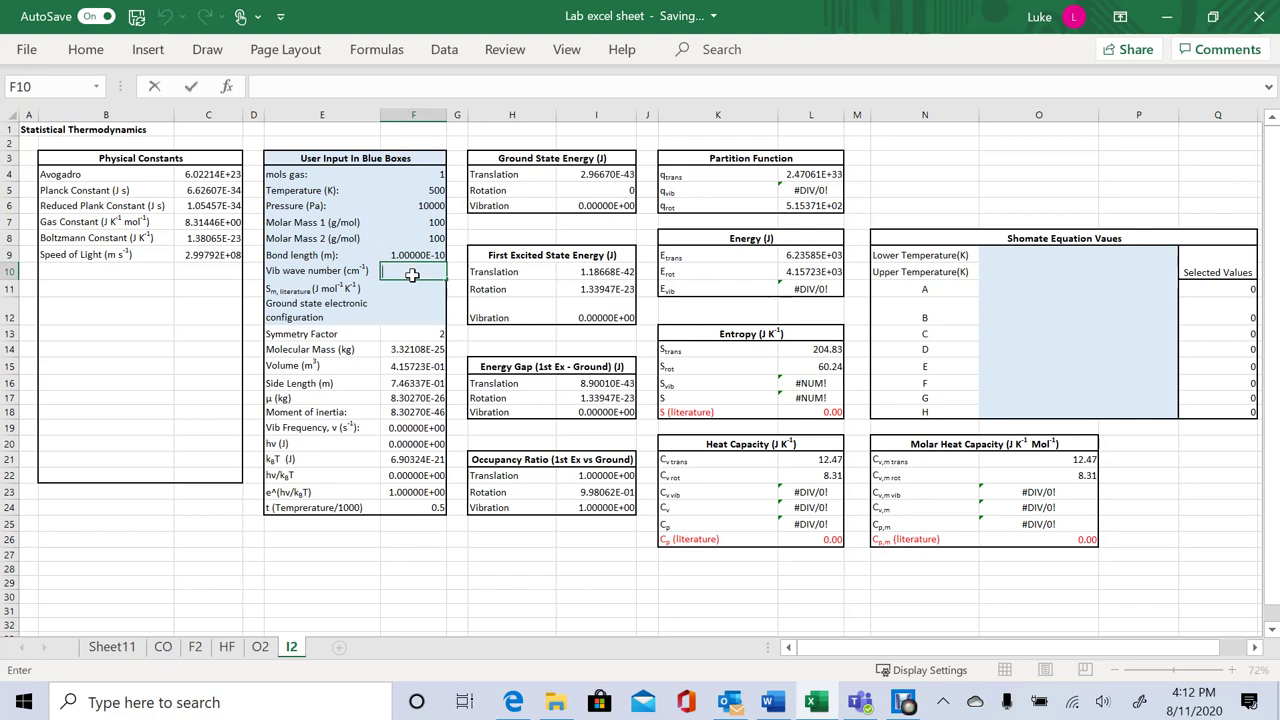
pyautogui.write('400')
# Step: Confirm wave number 400, literature entropy 50 and a singlet ground state configuration
pyautogui.press('Return')
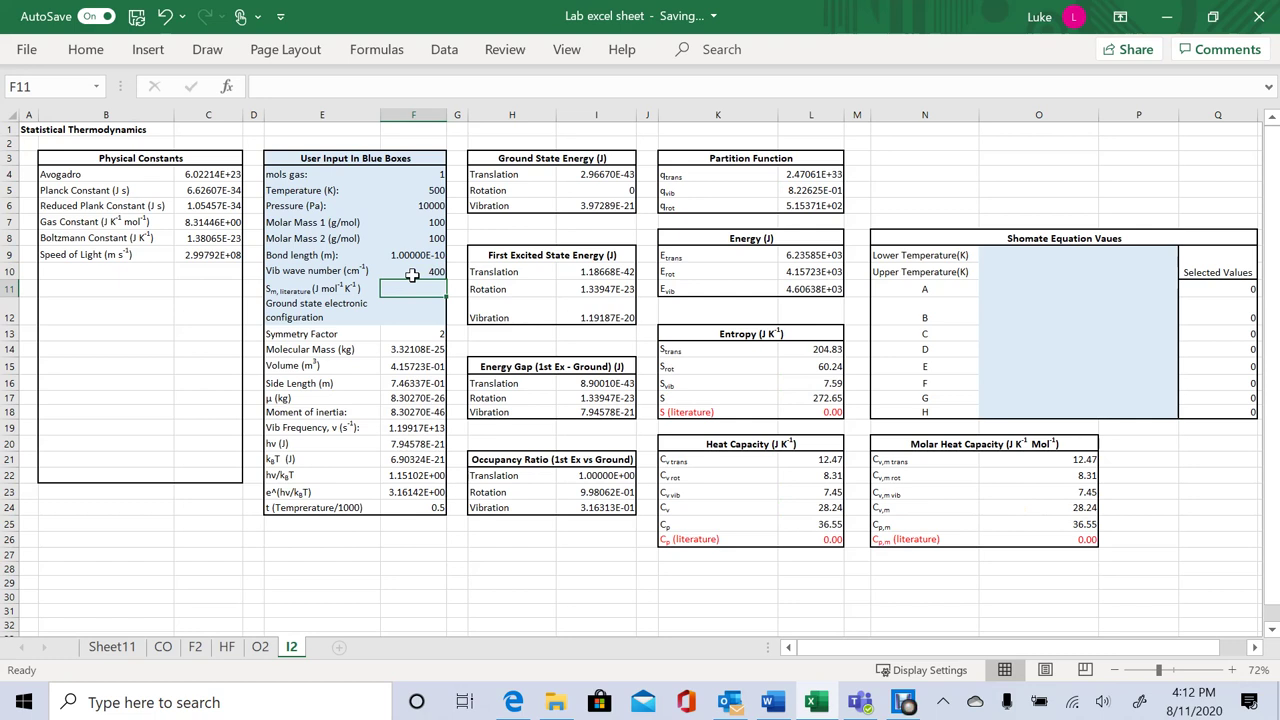
pyautogui.write('50')
pyautogui.press('Return')
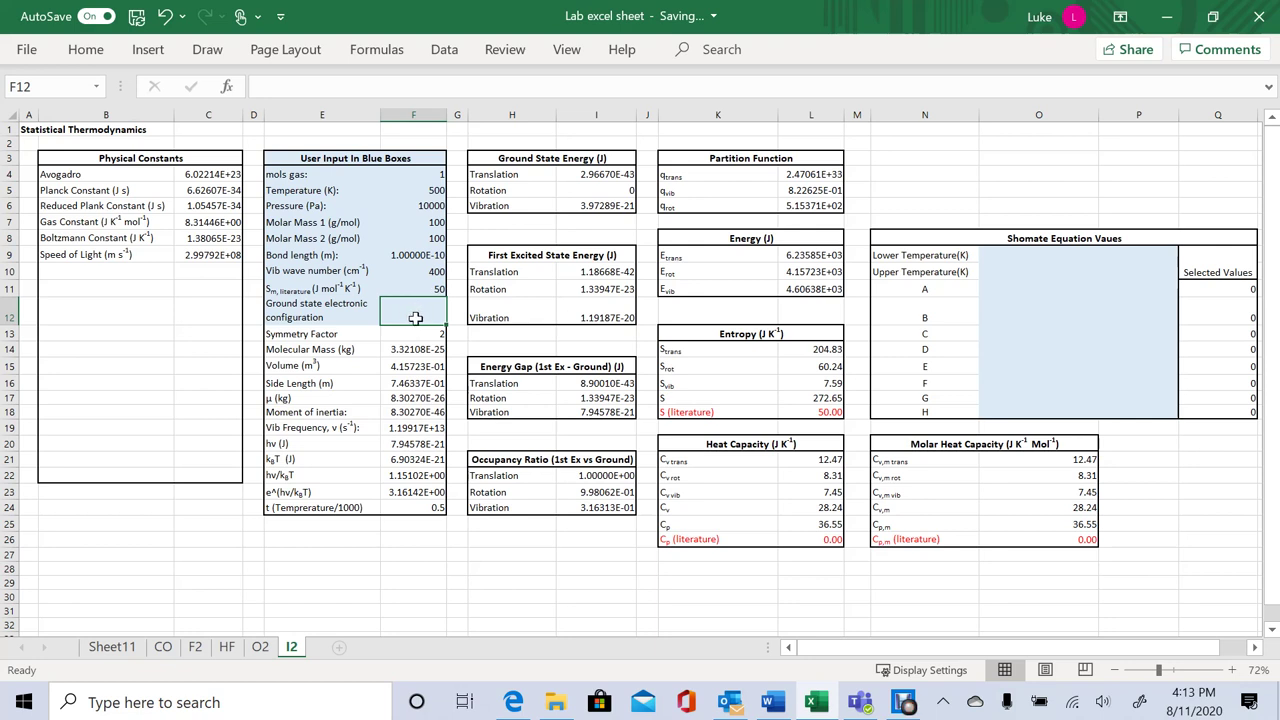
pyautogui.press('BackSpace')
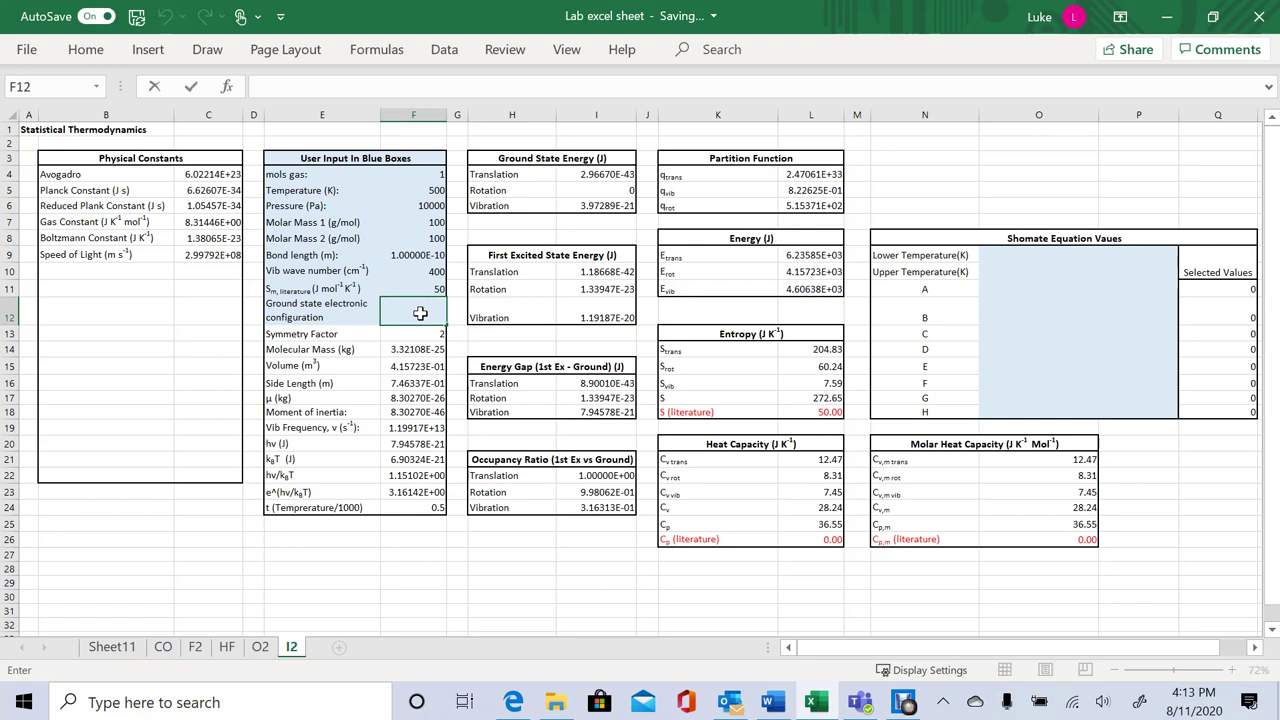
pyautogui.write('singlet')
pyautogui.press('Return')
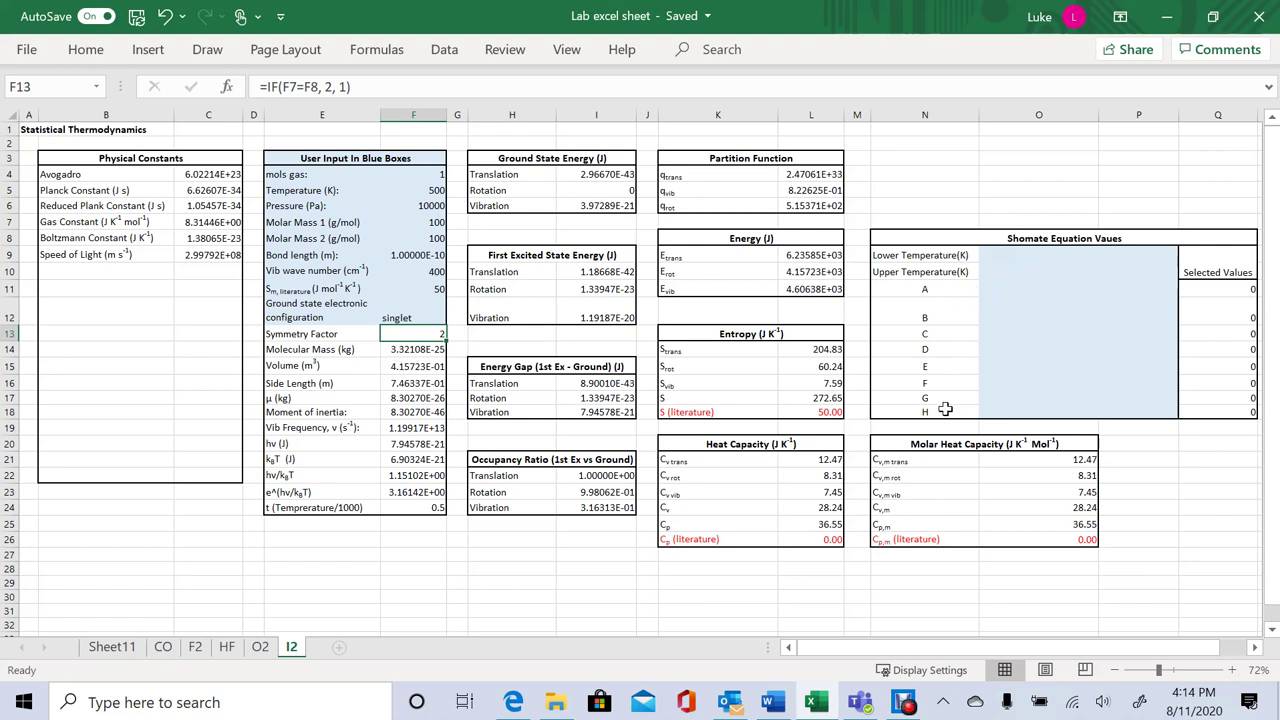
# Step: Select the Shomate lower temperature cell O9
pyautogui.click(1002, 257)
# Step: Fill column O with the 300–400 K Shomate set: coefficients 1, 2, 4, 5, 6, 7, 8, 8
pyautogui.write('300')
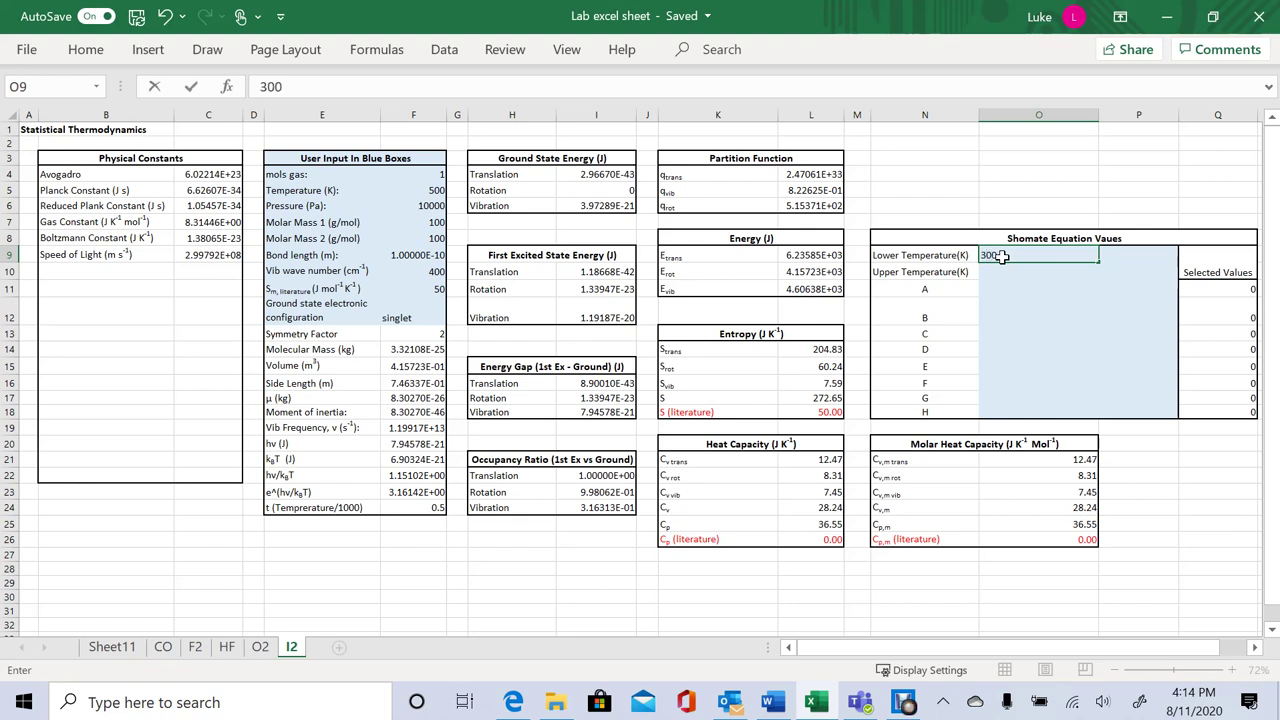
pyautogui.press('Return')
pyautogui.write('4')
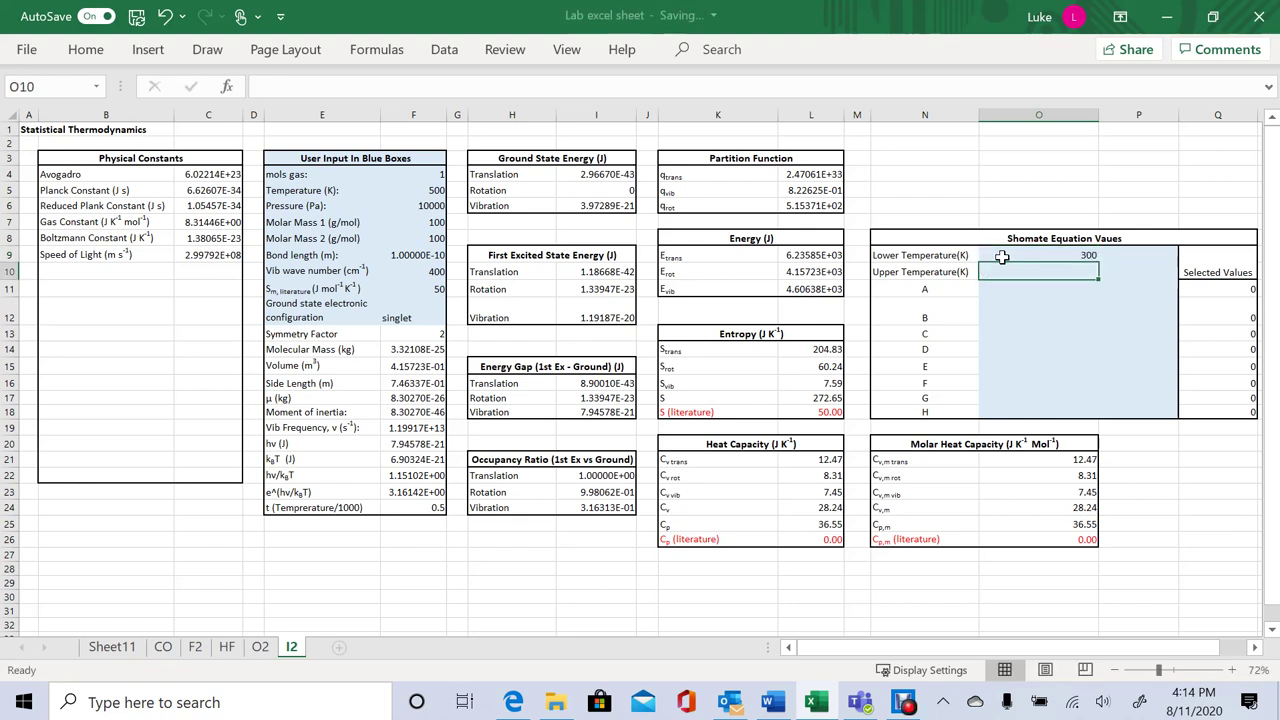
pyautogui.write('00')
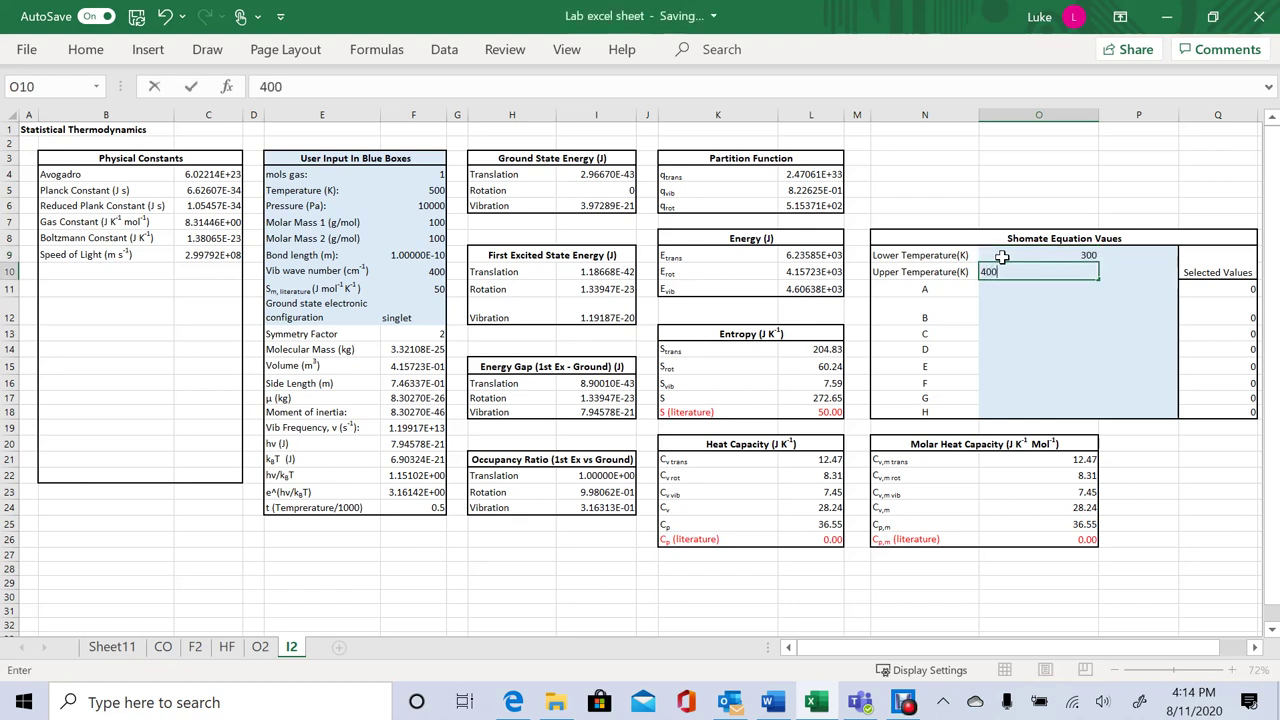
pyautogui.press('Return')
pyautogui.write('1')
pyautogui.press('Return')
pyautogui.write('2')
pyautogui.press('Return')
pyautogui.write('5')
pyautogui.press('Return')
pyautogui.write('6')
pyautogui.press('Return')
pyautogui.write('7')
pyautogui.hotkey('ctrl', 'Return')
pyautogui.press('Return')
pyautogui.write('8')
pyautogui.press('Return')
pyautogui.write('8')
pyautogui.press('Return')
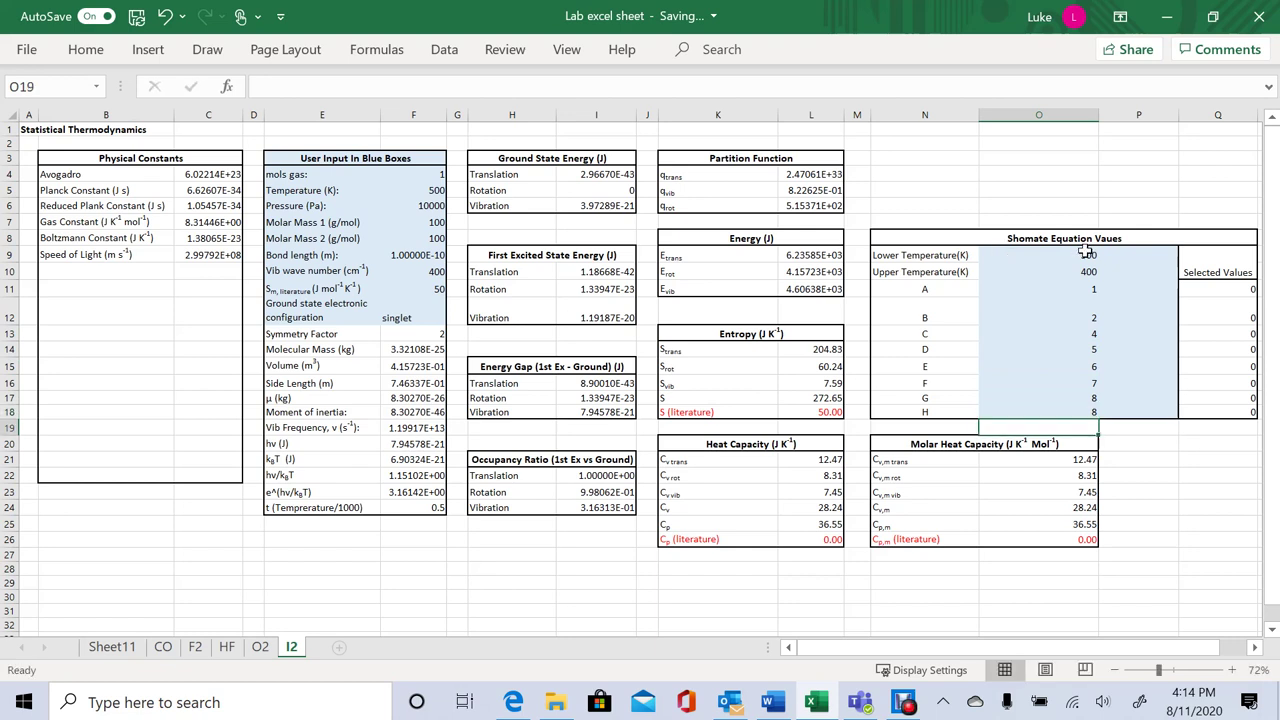
# Step: Fill column P with the 500–1000 K Shomate set: coefficients 12, 44, 5, 3, 32, 54, 3, 5
pyautogui.click(1123, 257)
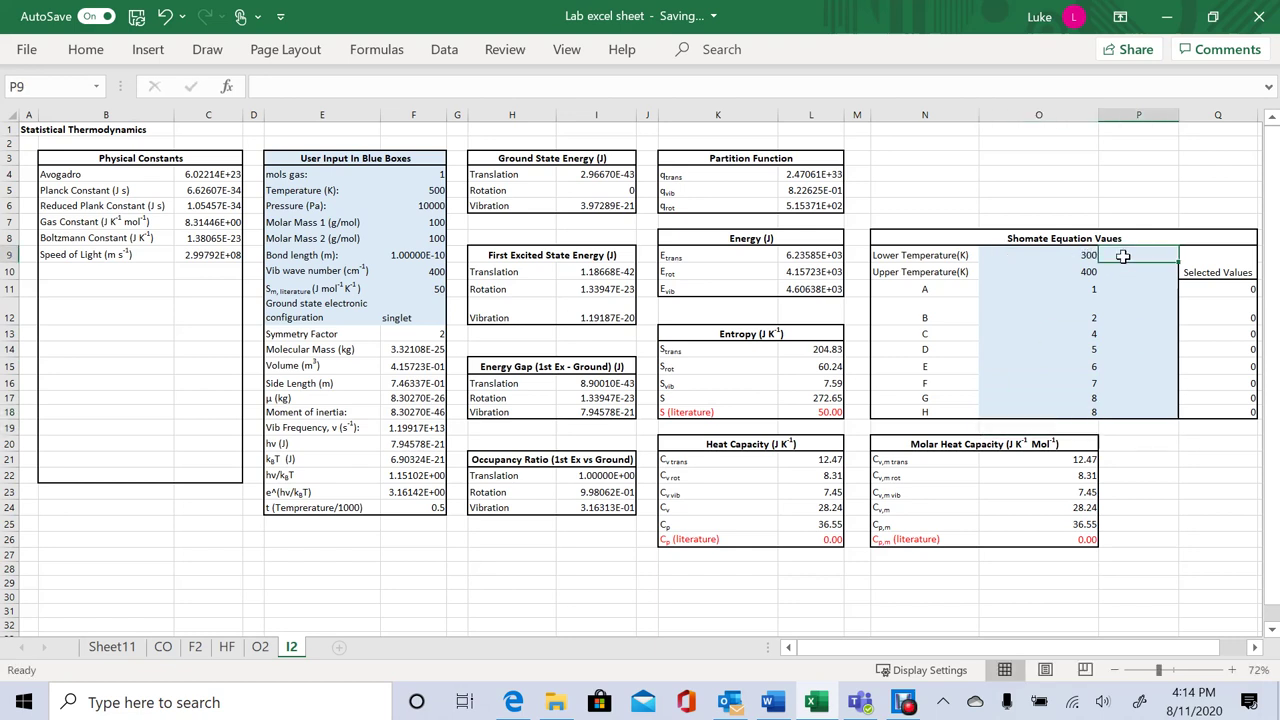
pyautogui.write('500')
pyautogui.press('Return')
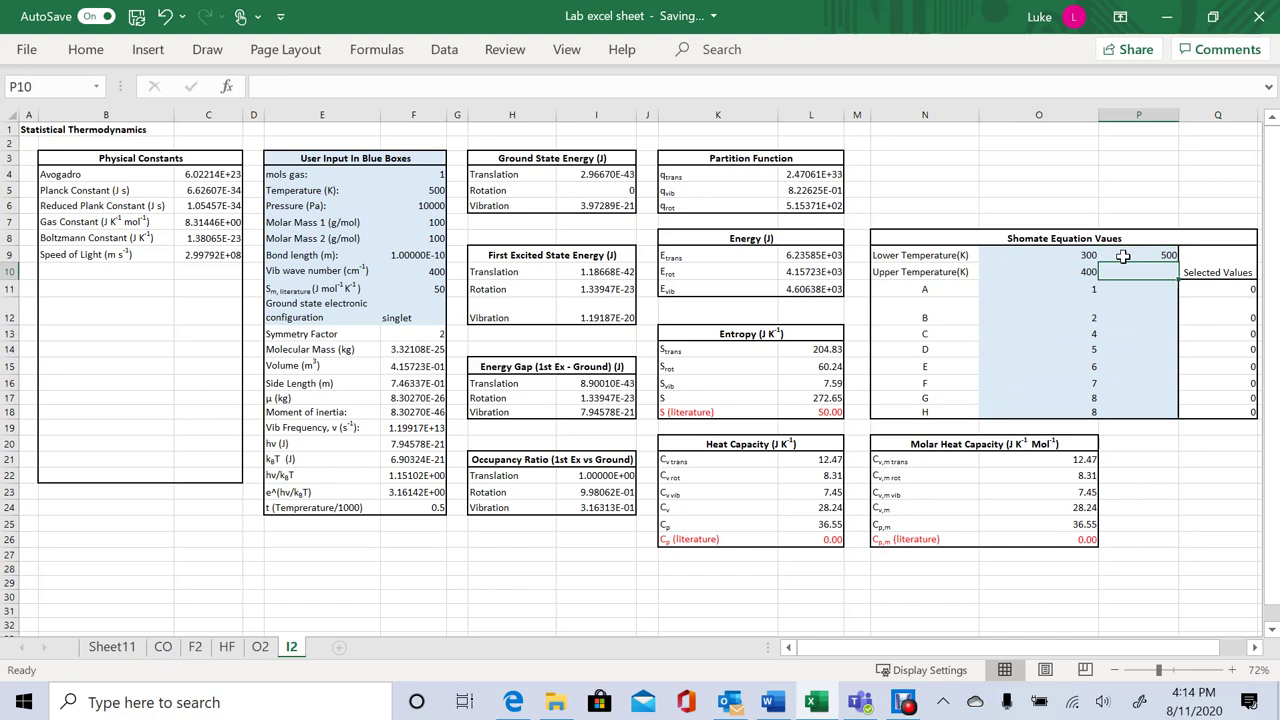
pyautogui.write('1000')
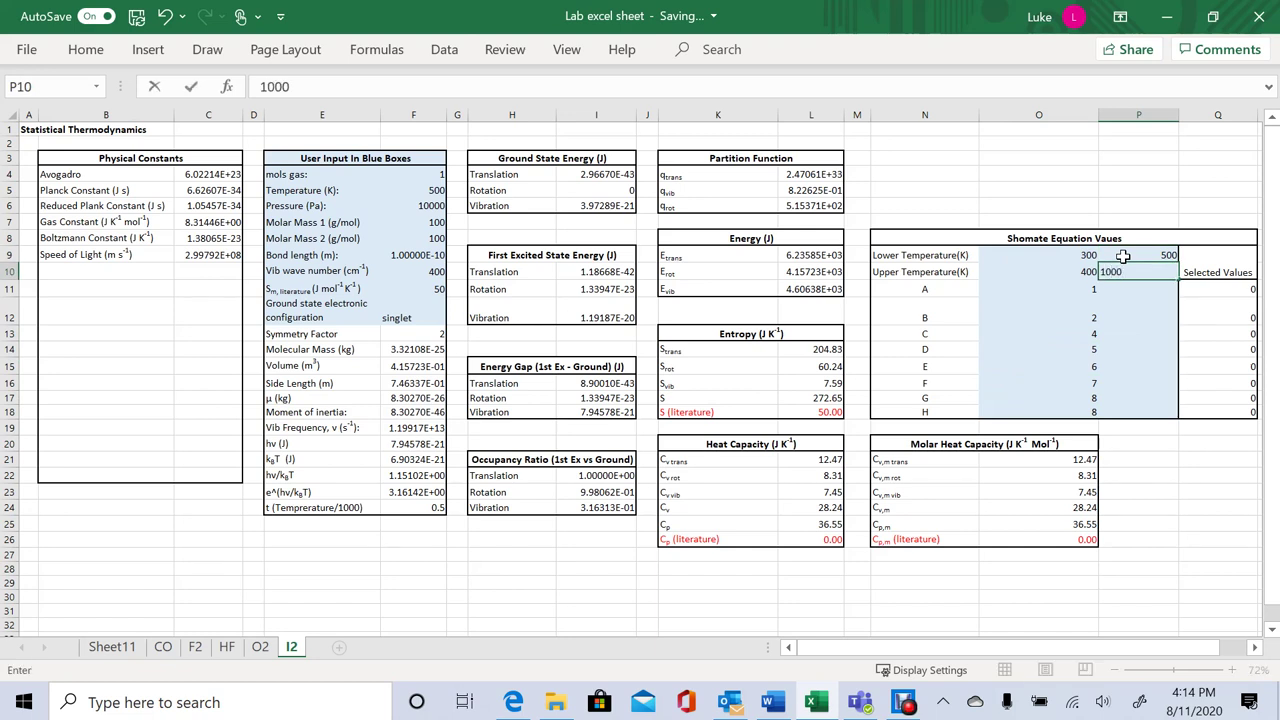
pyautogui.press('Return')
pyautogui.write('12')
pyautogui.press('Return')
pyautogui.write('44')
pyautogui.press('Return')
pyautogui.write('5')
pyautogui.press('Return')
pyautogui.write('3')
pyautogui.press('Return')
pyautogui.write('32')
pyautogui.press('Return')
pyautogui.write('54')
pyautogui.press('Return')
pyautogui.write('3')
pyautogui.press('Return')
pyautogui.write('5')
pyautogui.press('Return')
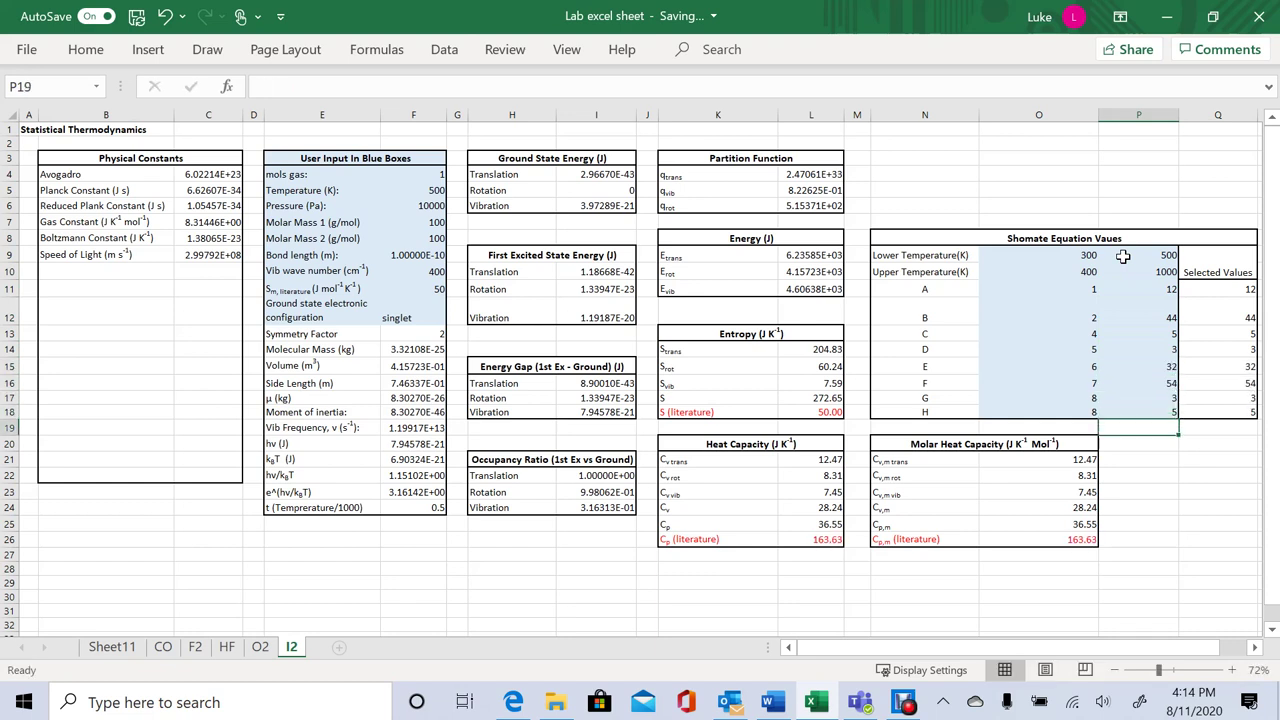